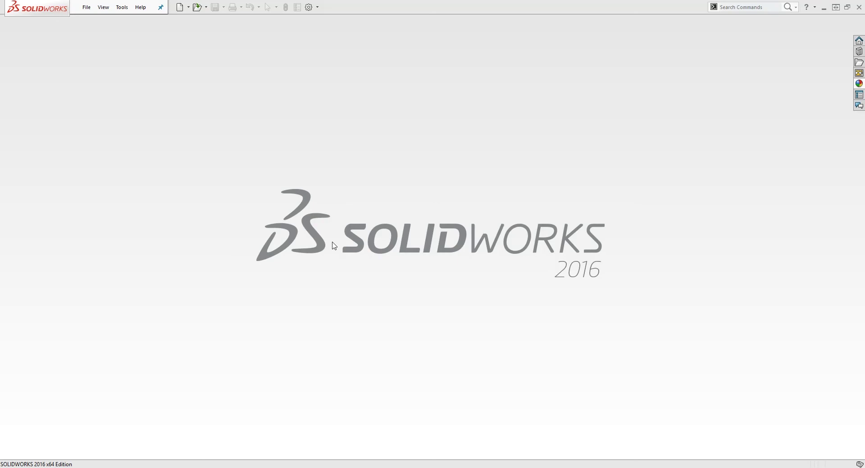
Create a new blank Part document (Part5)
left_click(179, 8)
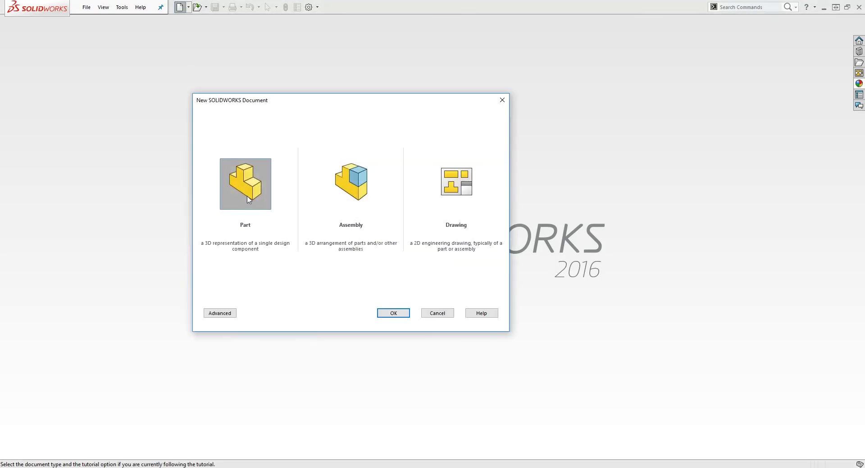
left_click(389, 313)
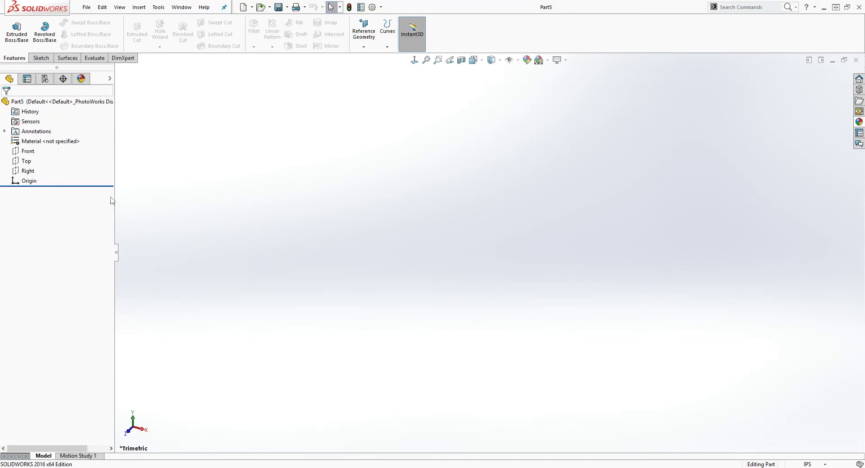
Open Sketch1 on the Front plane, chosen from the flyout feature tree
left_click(41, 58)
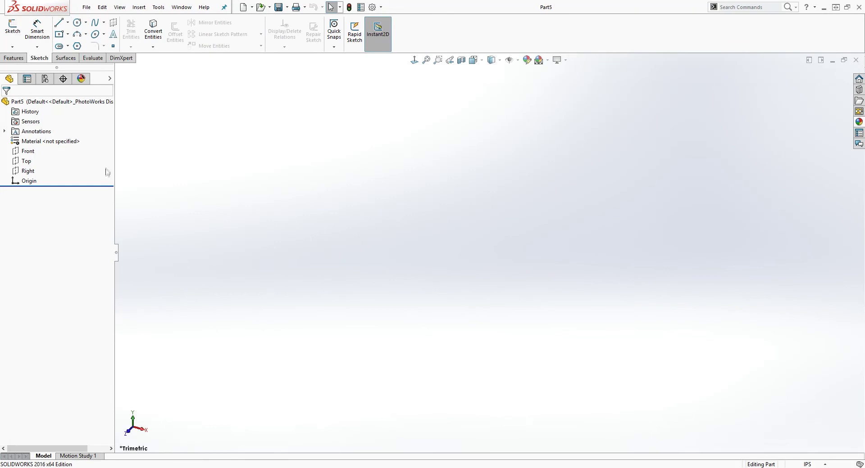
left_click(29, 152)
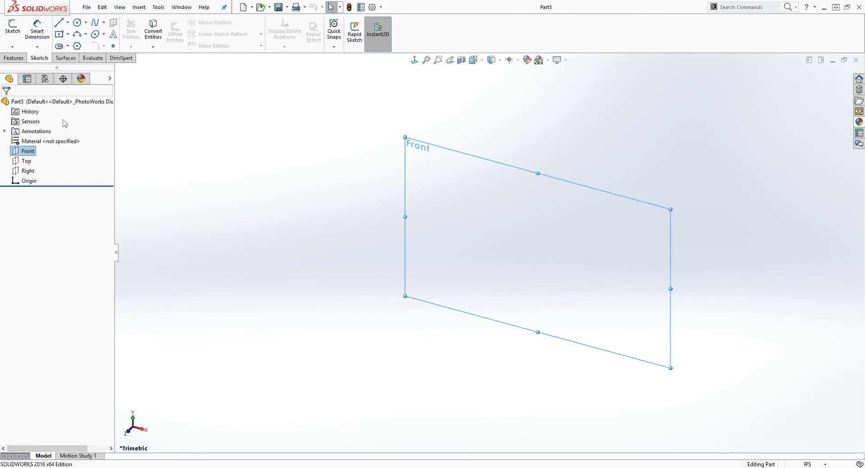
left_click(101, 180)
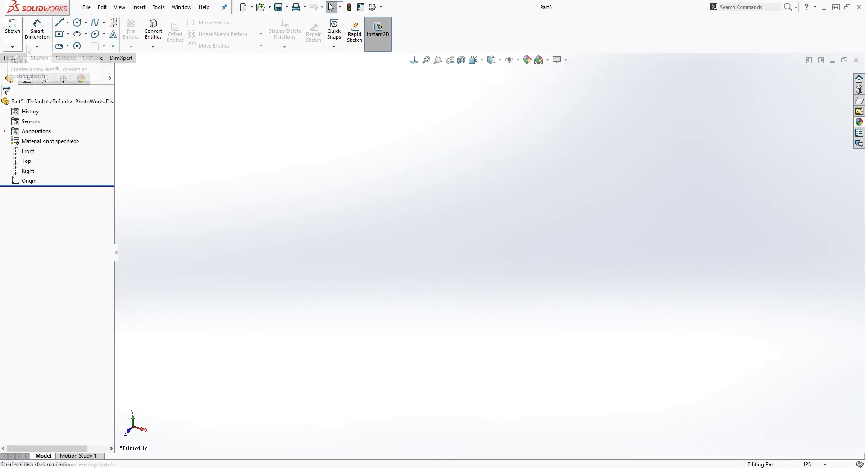
left_click(13, 27)
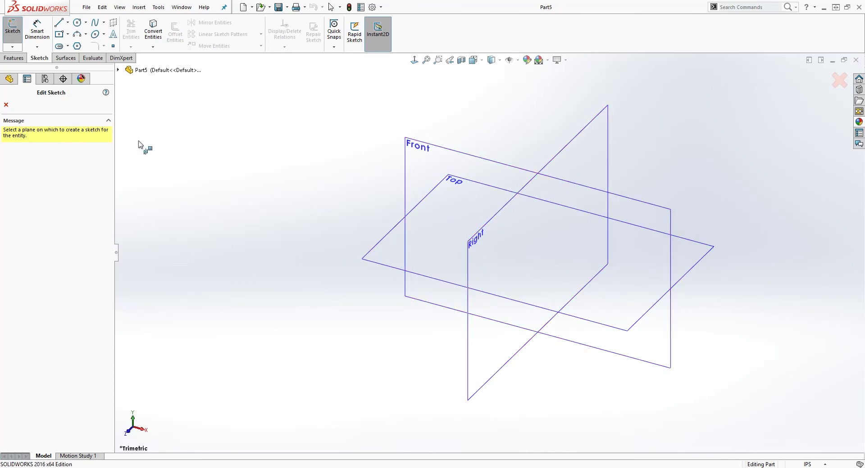
left_click(118, 70)
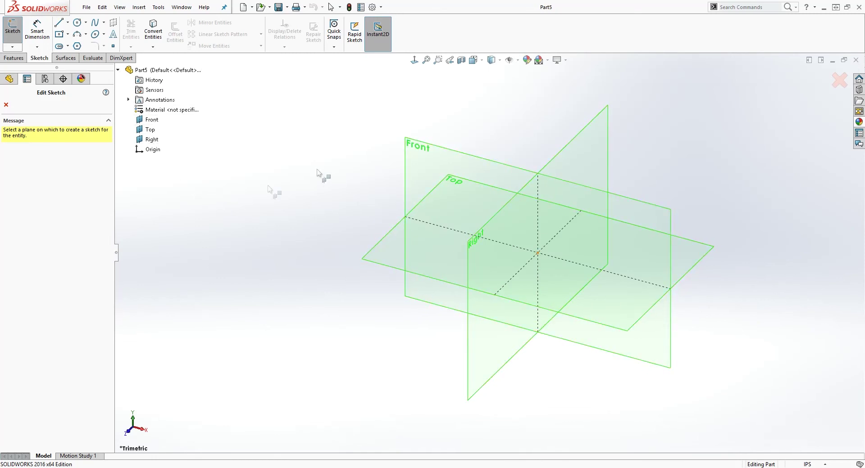
left_click(414, 150)
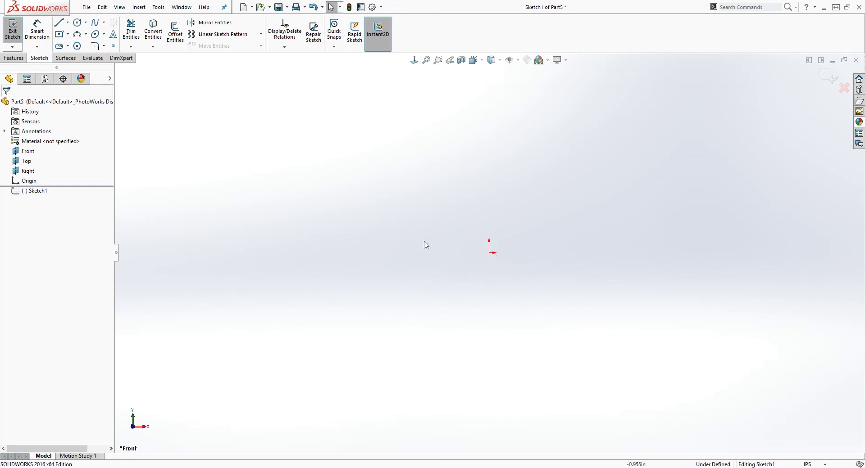
Draw a chain of four connected lines starting at the origin
left_click(58, 22)
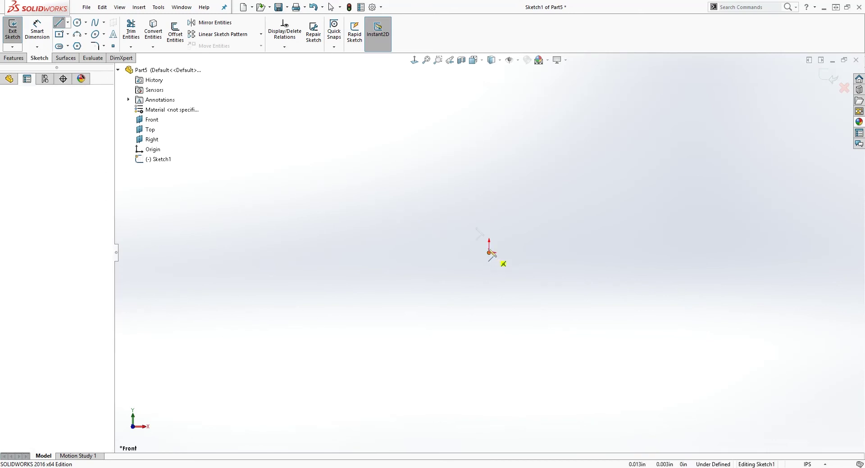
left_click(489, 253)
left_click(456, 167)
left_click(558, 152)
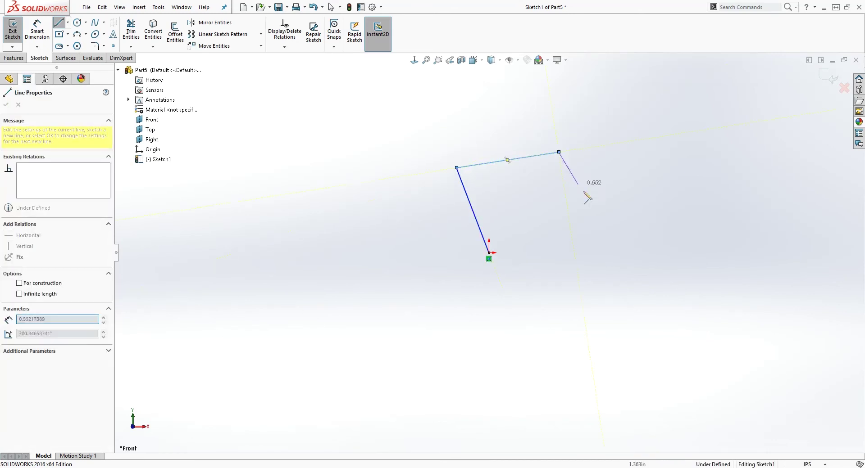
left_click(607, 221)
left_click(558, 310)
End the line tool and exit the sketch, discarding the changes
right_click(489, 252)
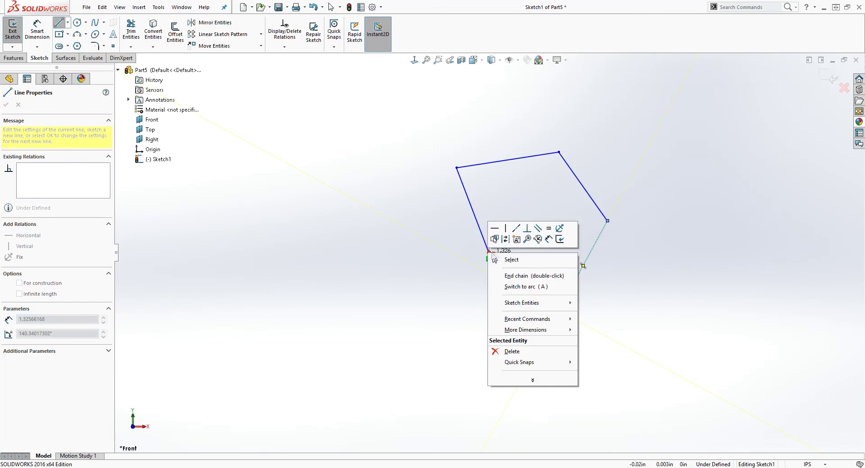
left_click(508, 259)
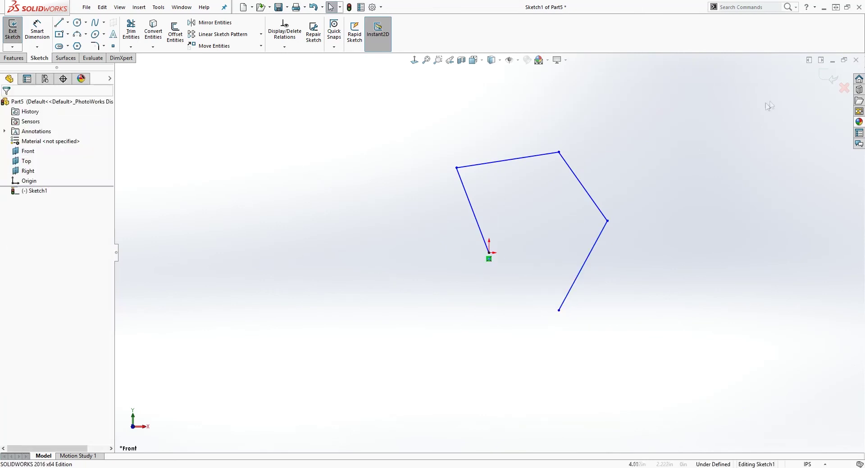
left_click(843, 89)
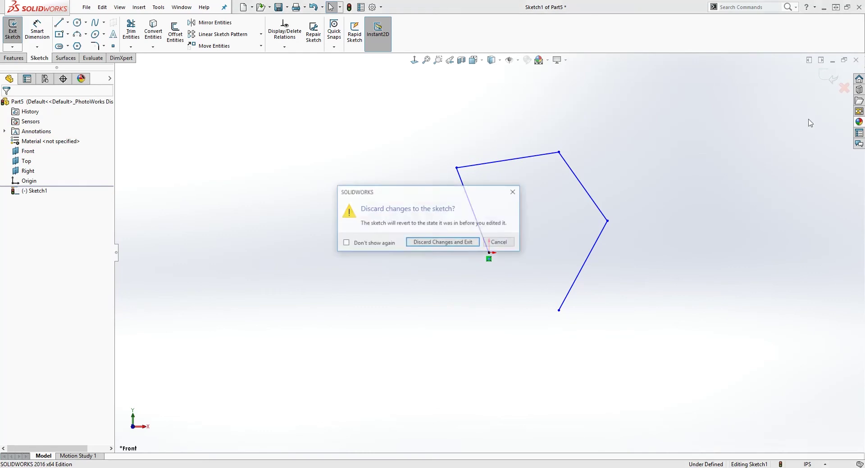
left_click(428, 241)
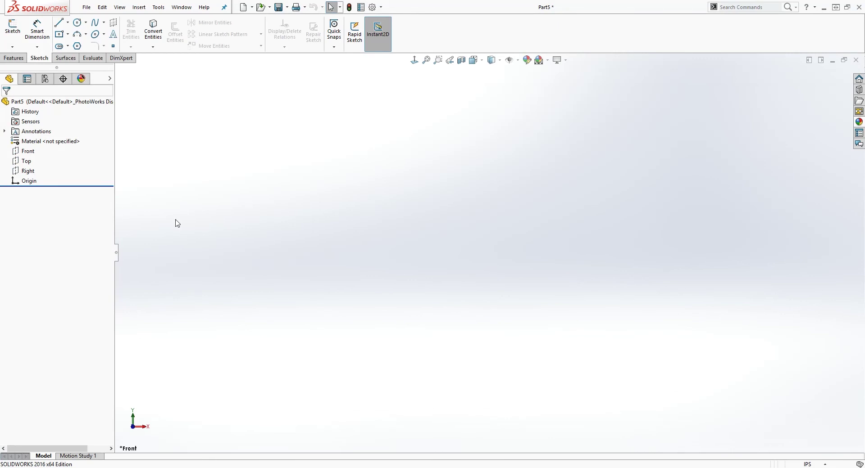
Start a reference plane with Front as first reference, previewed 1.100in away
left_click(15, 58)
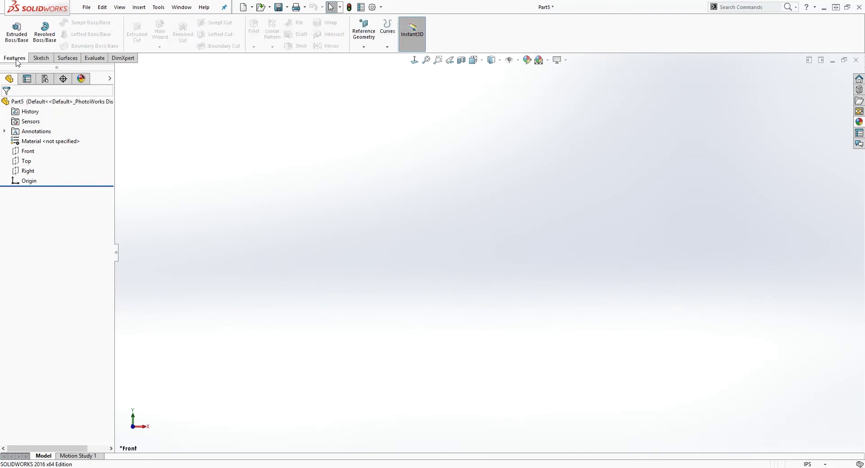
left_click(366, 28)
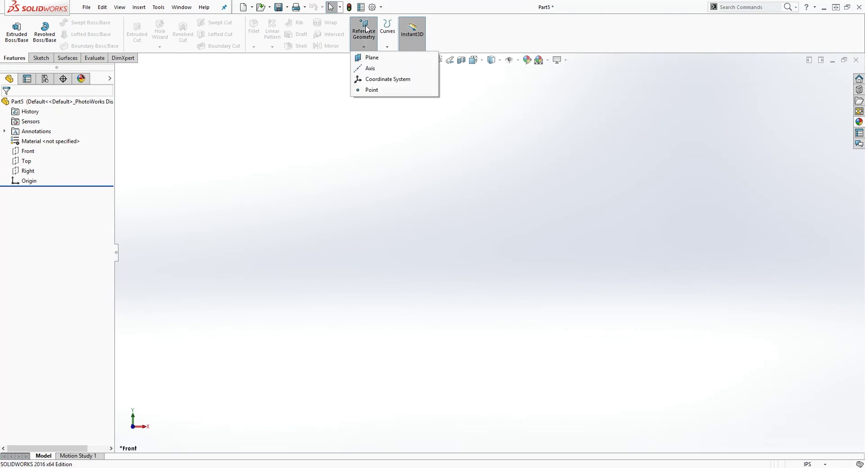
left_click(372, 63)
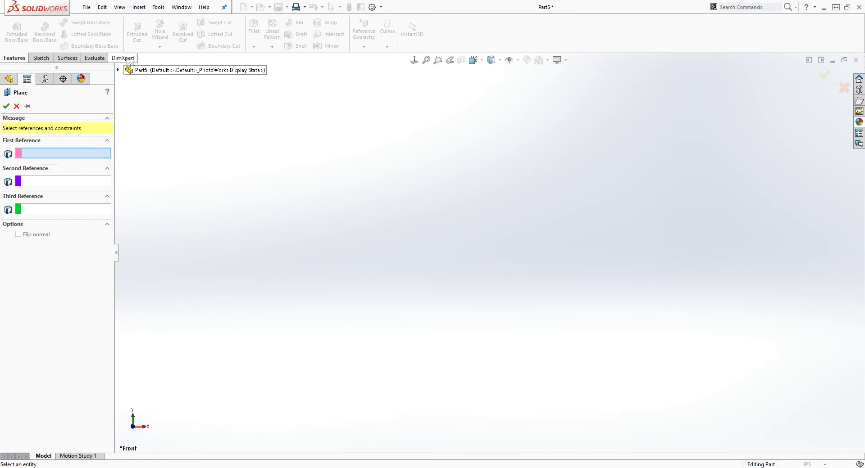
left_click(118, 70)
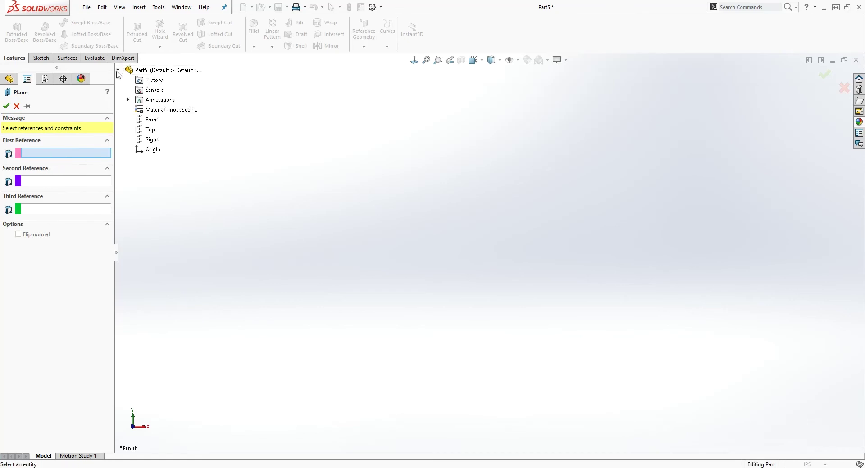
left_click(151, 120)
middle_click_drag(563, 282, 502, 322)
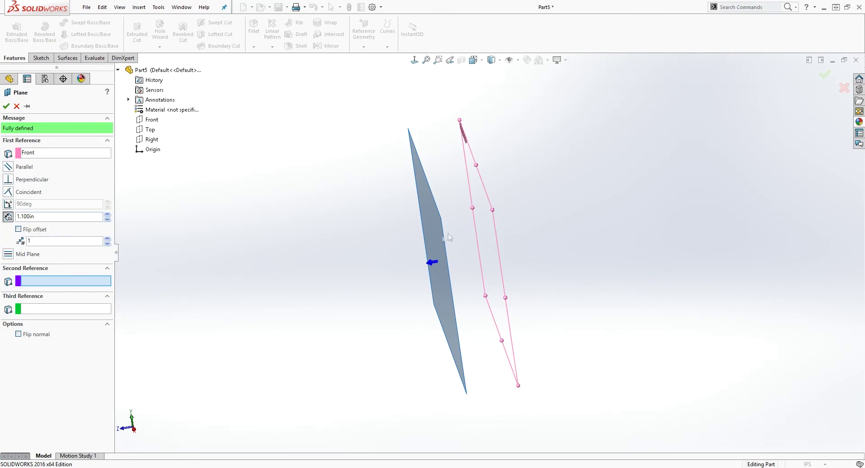
Adjust the Front-plane offset distance and flip the offset to the other side
left_click(107, 214)
left_click(107, 215)
left_click(107, 220)
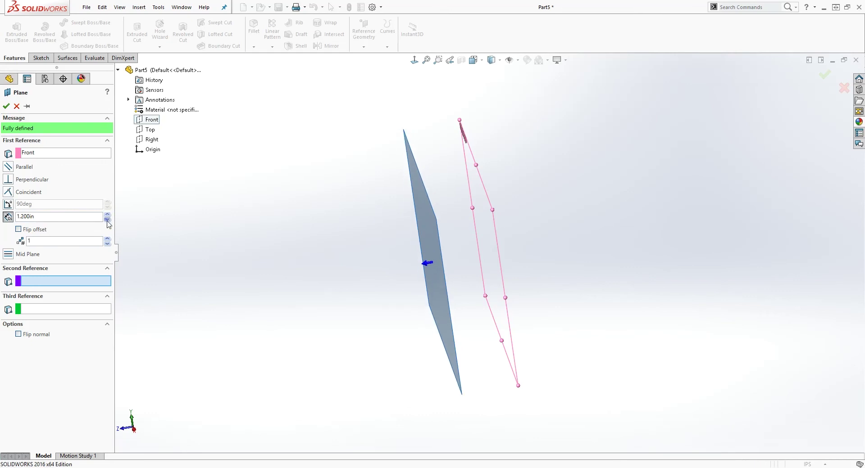
left_click(107, 220)
left_click(107, 219)
left_click(107, 214)
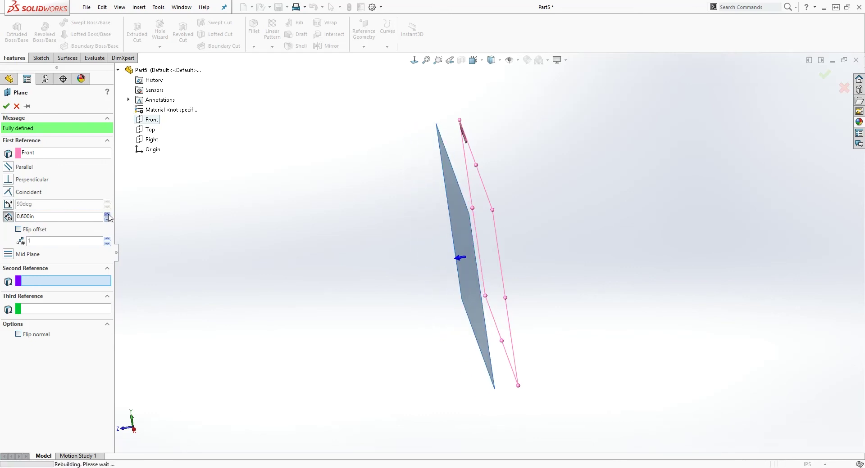
left_click(107, 215)
left_click(107, 220)
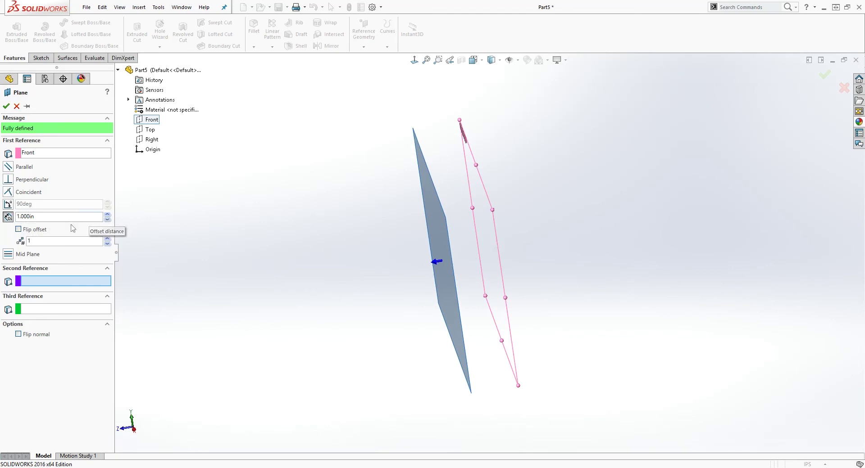
left_click(19, 230)
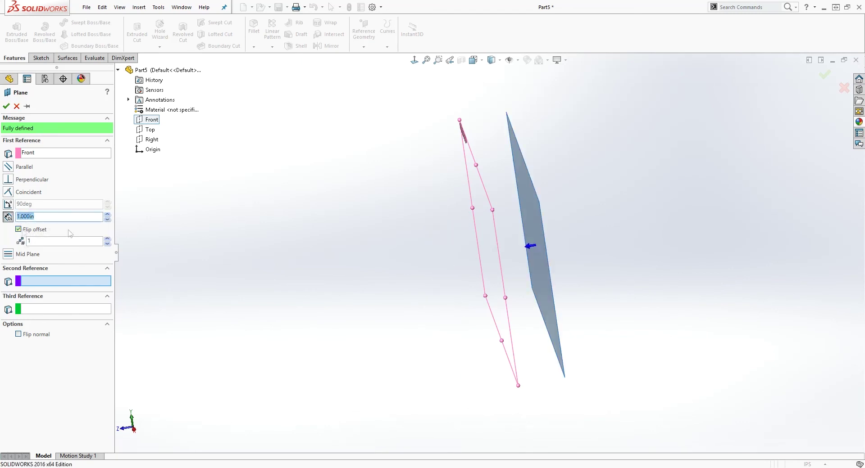
left_click(107, 219)
left_click(107, 215)
left_click(108, 215)
left_click(107, 215)
left_click(107, 215)
left_click(107, 215)
left_click(107, 215)
left_click(107, 215)
left_click(108, 219)
left_click(107, 219)
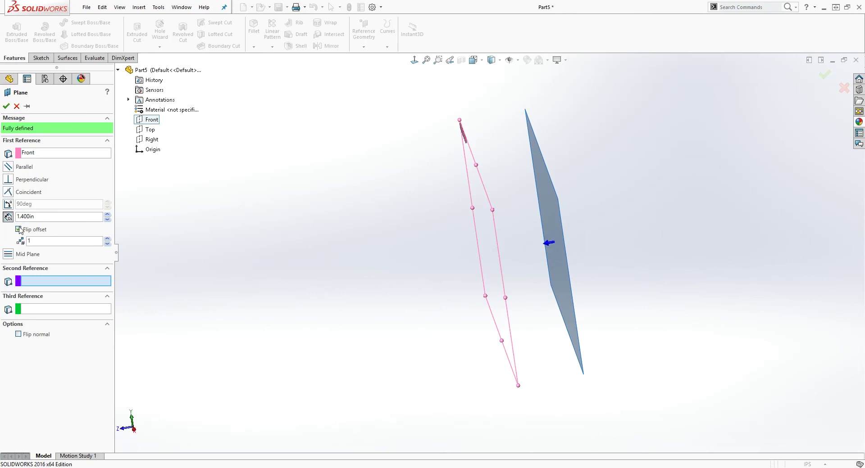
left_click(20, 230)
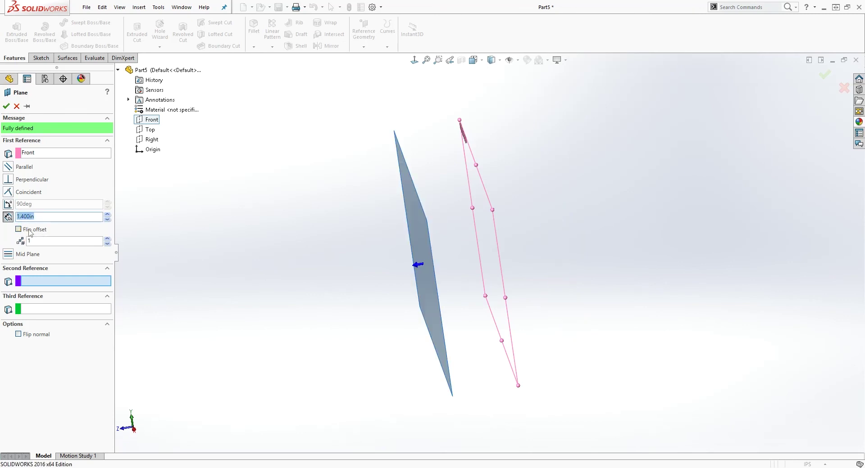
Set 6 planes at 1.5in spacing and accept them as Plane1–Plane6
left_click(108, 240)
left_click(108, 240)
left_click(108, 240)
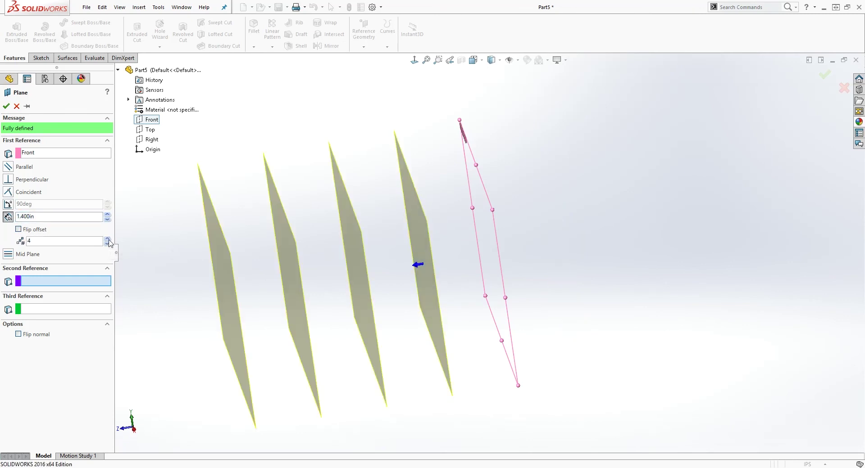
left_click(108, 240)
left_click(107, 240)
scroll(337, 288, "up", 3)
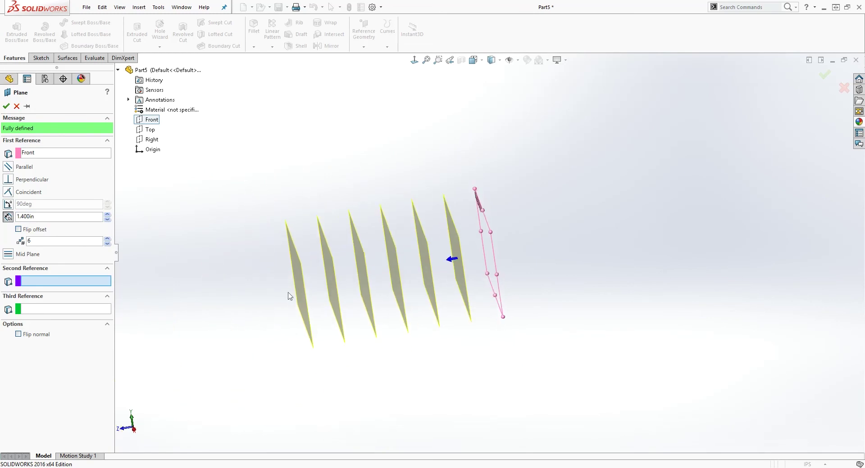
double_click(60, 217)
type("1.5")
key("Return")
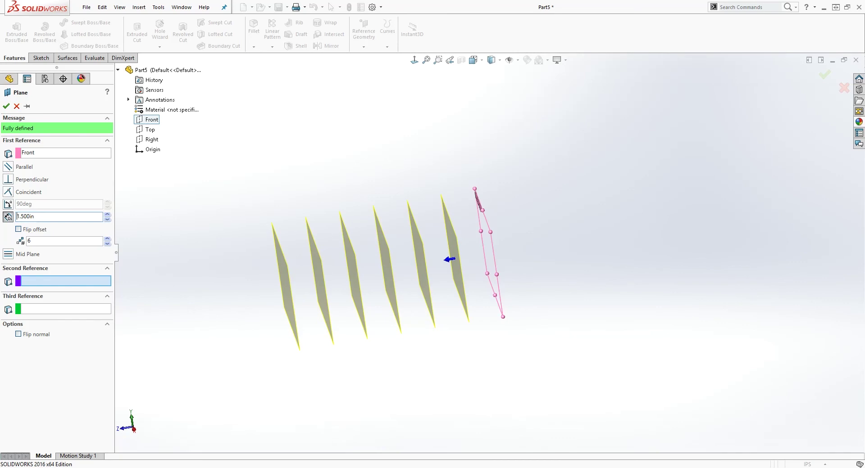
left_click(6, 107)
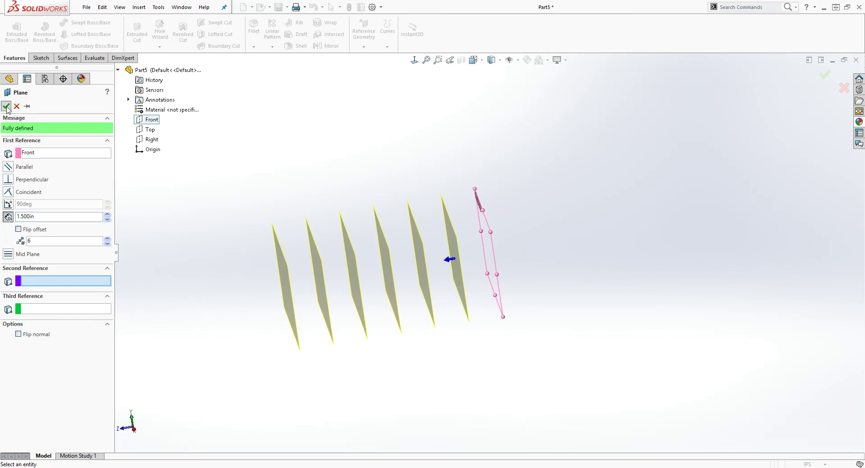
middle_click_drag(341, 270, 339, 299)
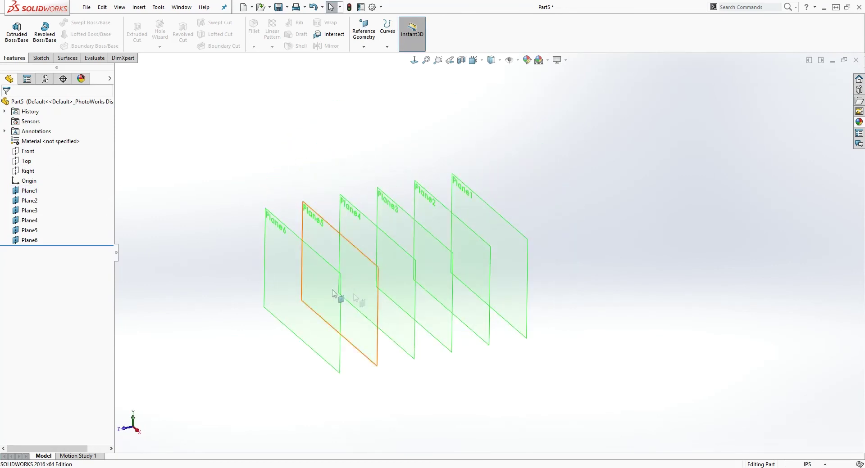
Start Sketch2 on the Front plane
left_click(27, 152)
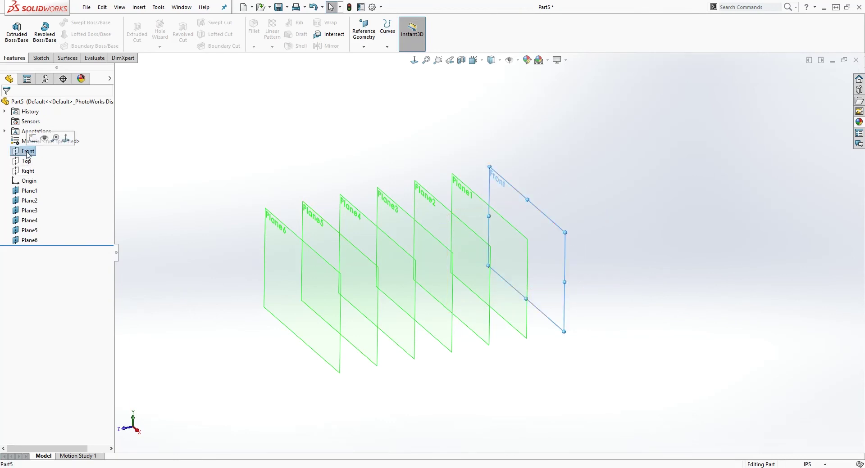
left_click(30, 55)
left_click(12, 27)
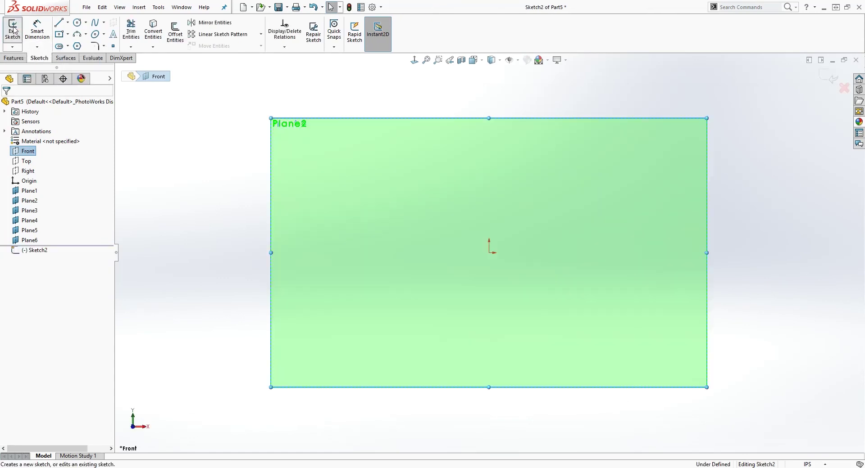
left_click(59, 22)
key("Escape")
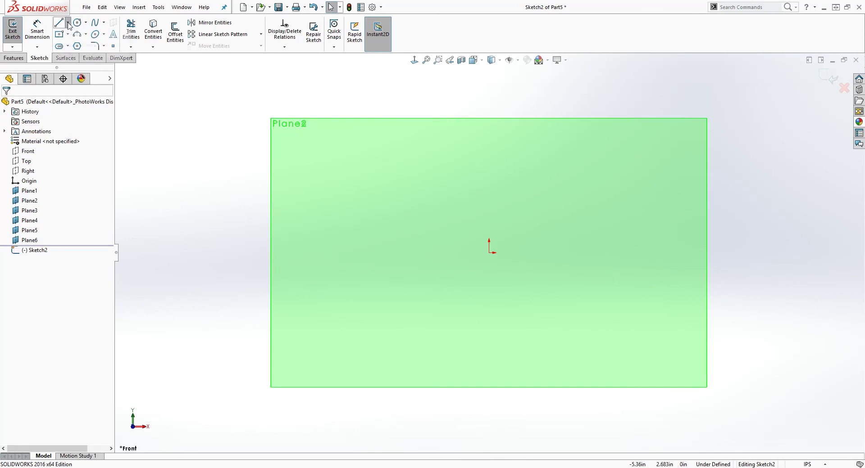
Draw a horizontal midpoint line centred on the origin and exit the sketch
left_click(68, 22)
left_click(62, 56)
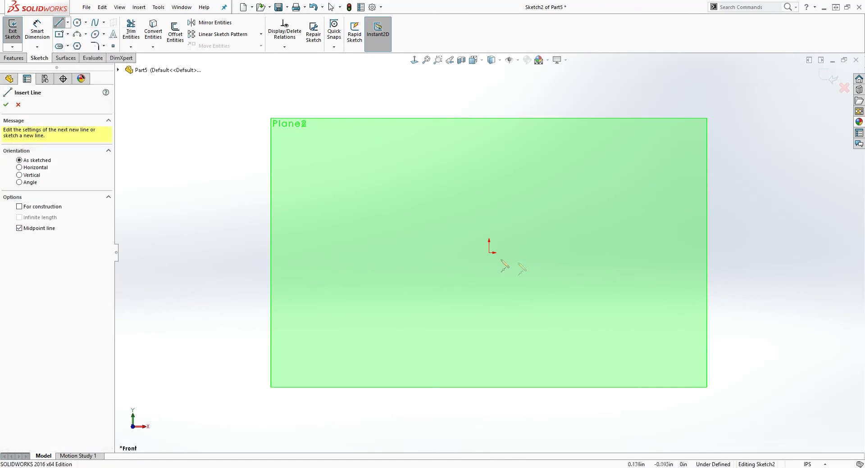
left_click(489, 253)
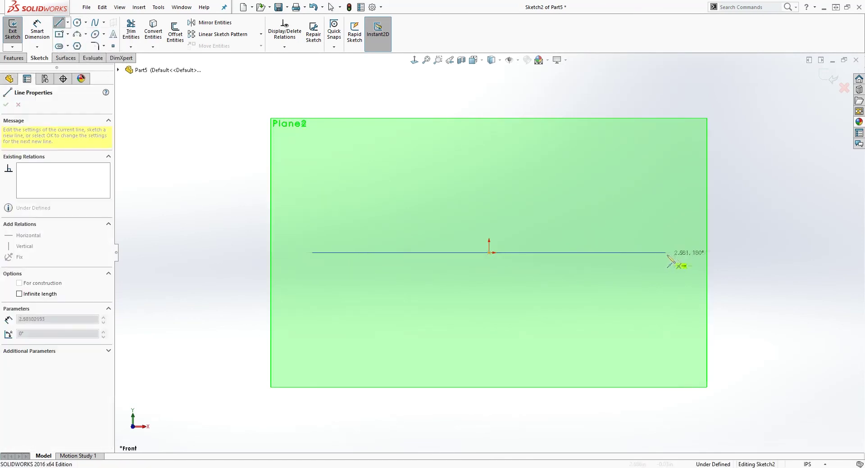
left_click(693, 253)
key("Escape")
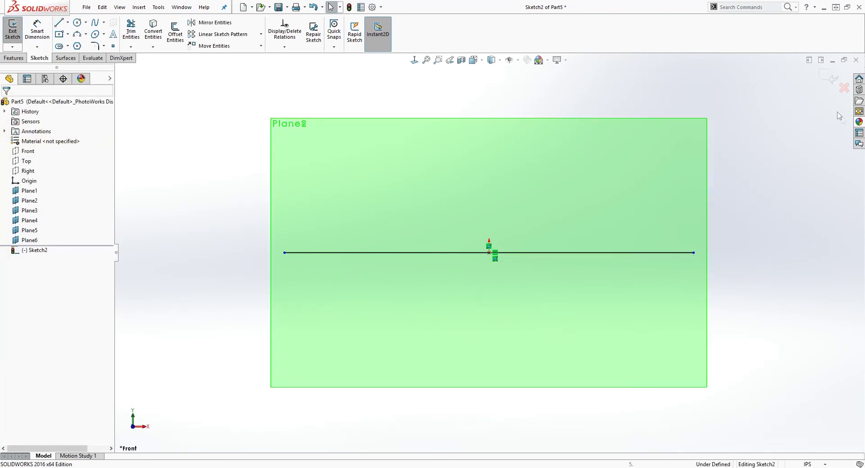
left_click(831, 78)
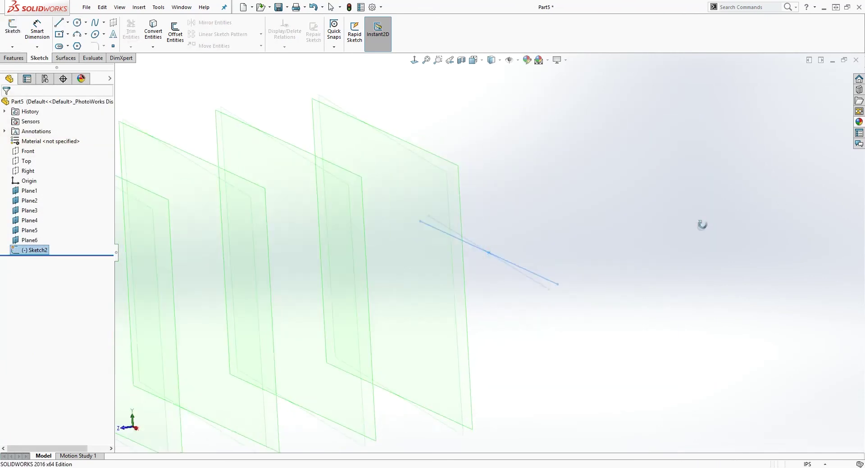
mouse_move(551, 242)
middle_mouse_down()
mouse_move(559, 228)
mouse_move(550, 253)
middle_mouse_up()
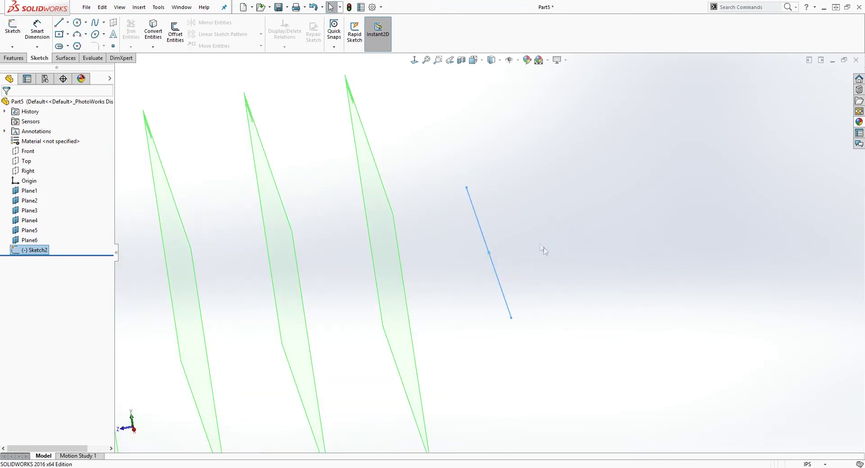
left_click(14, 57)
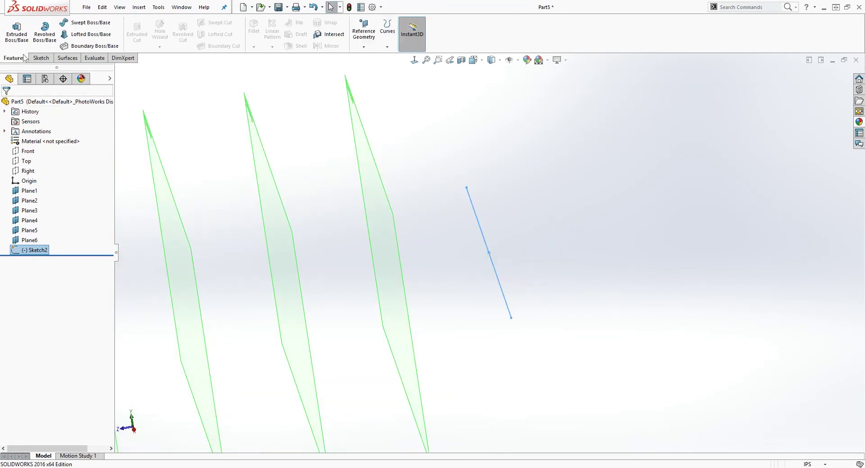
Create Plane7 perpendicular to Front, passing through Line1@Sketch2
left_click(365, 47)
left_click(373, 56)
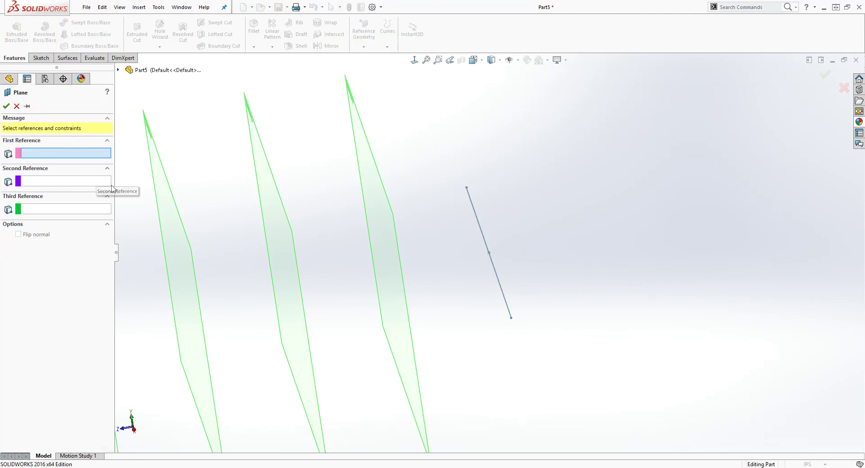
key("z")
left_click(118, 70)
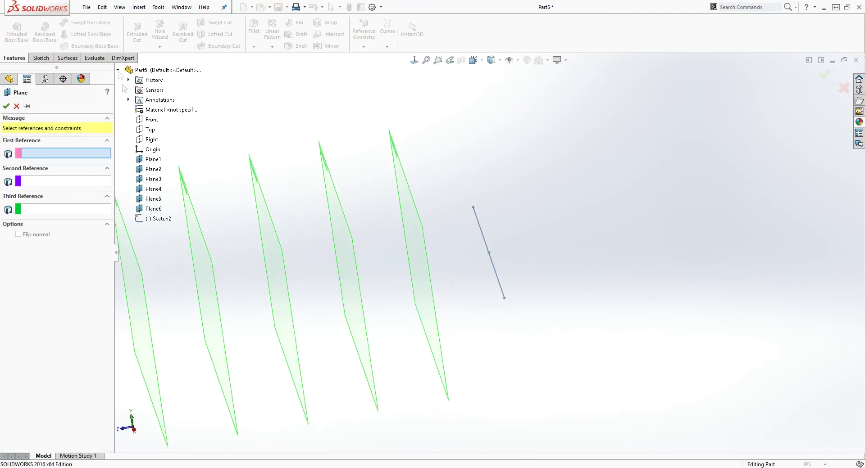
left_click(150, 120)
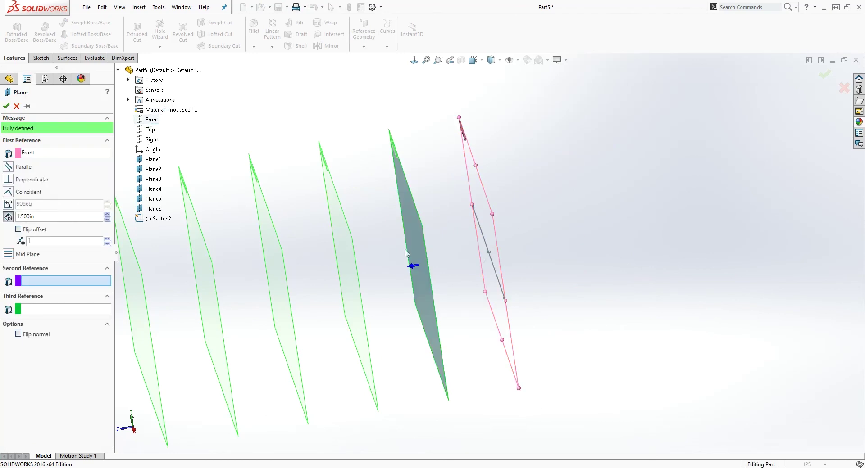
key("z")
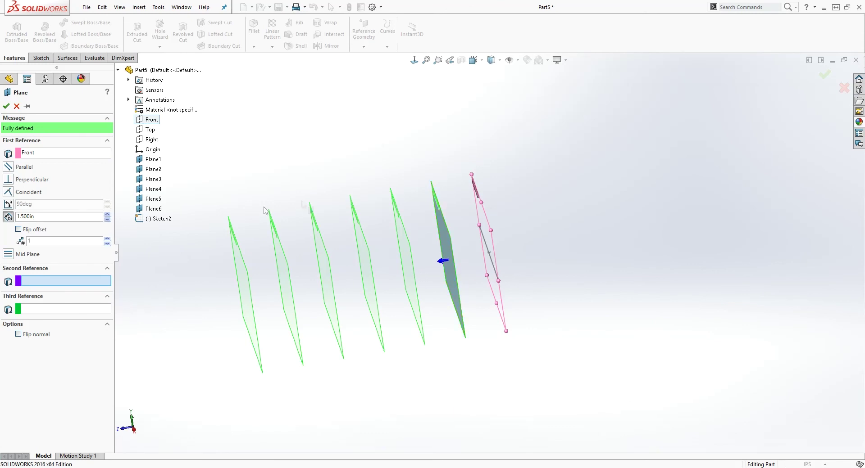
left_click(8, 181)
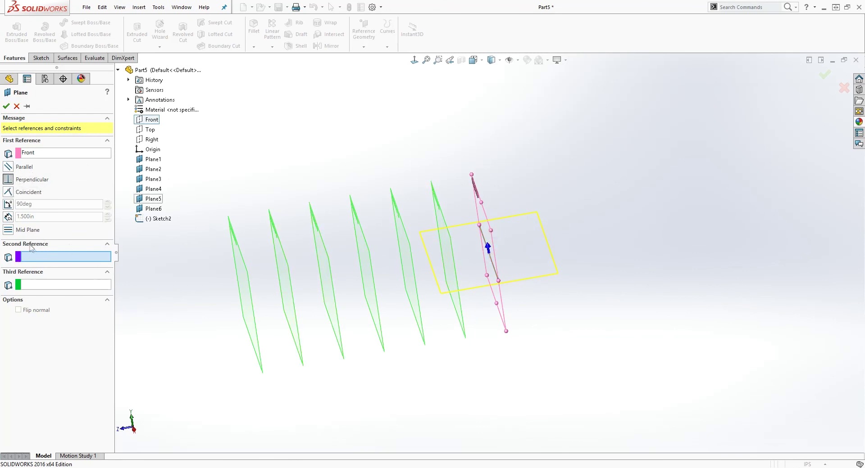
left_click(493, 268)
mouse_move(569, 323)
middle_mouse_down()
mouse_move(569, 276)
mouse_move(582, 321)
mouse_move(570, 329)
middle_mouse_up()
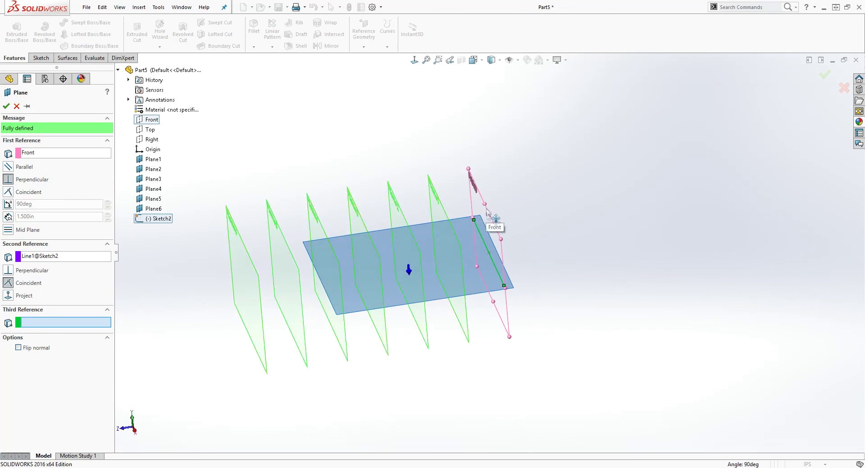
left_click(7, 106)
middle_click_drag(554, 288, 577, 295)
left_click(576, 295)
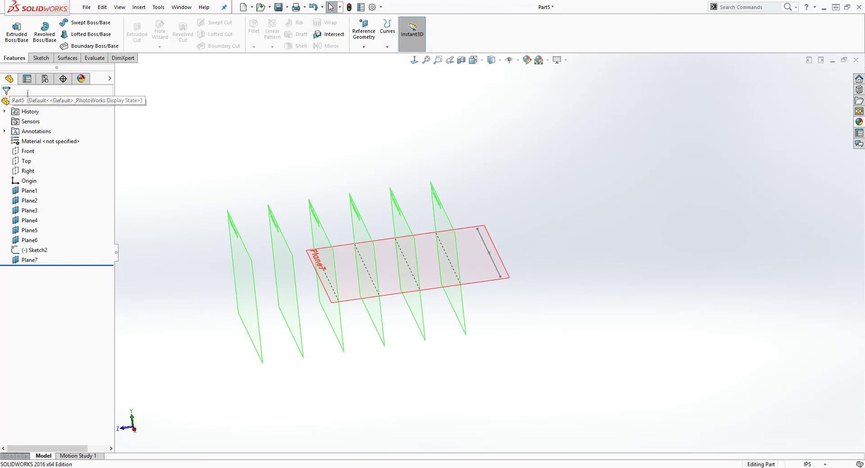
Start a new plane referencing the Front plane and the Sketch2 line
left_click(365, 47)
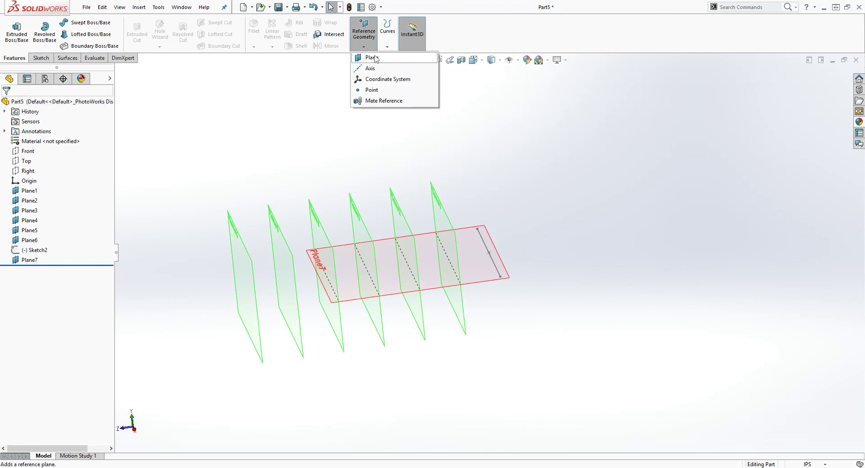
left_click(372, 56)
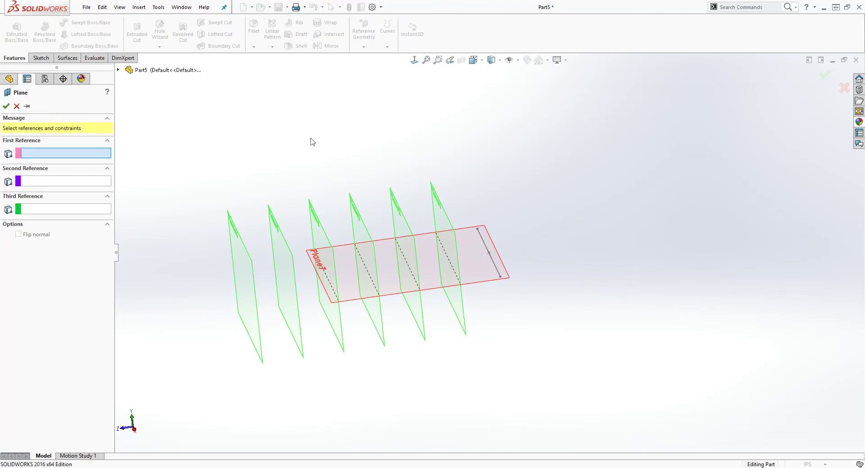
left_click(118, 70)
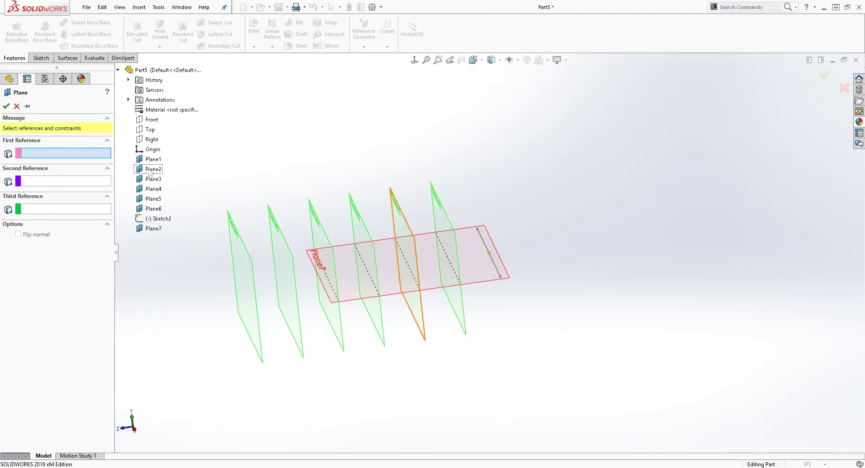
left_click(151, 120)
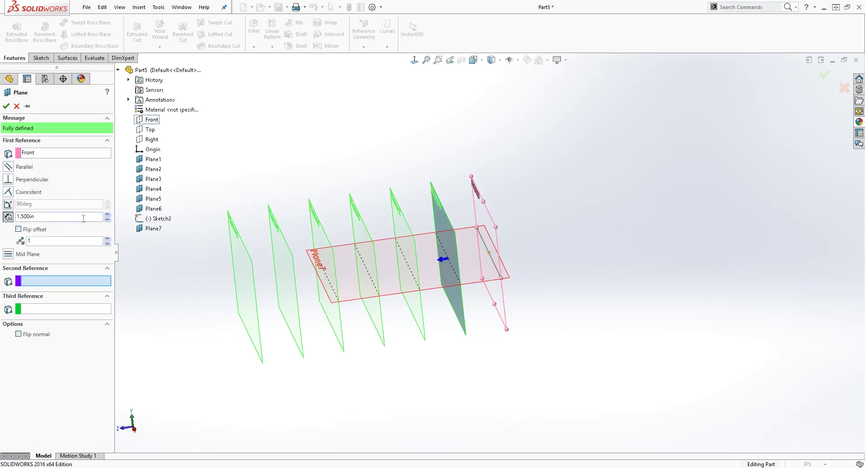
left_click(8, 179)
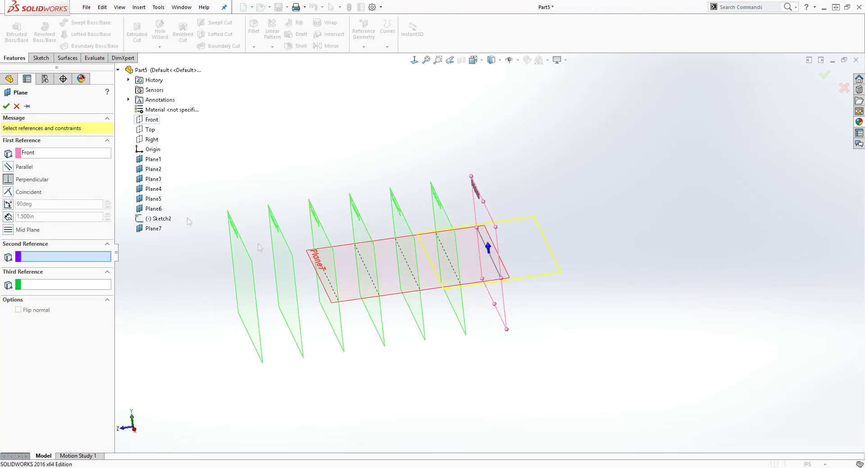
left_click(493, 265)
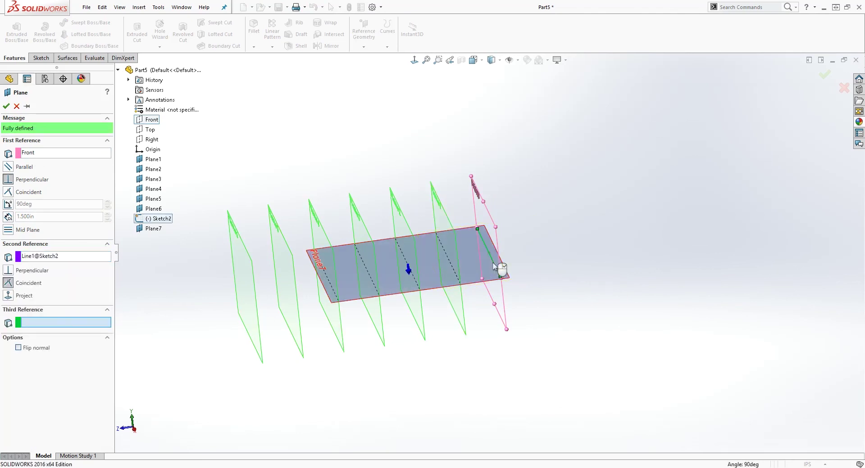
Angle the plane 237deg from Front with the offset flipped, creating Plane8
left_click(8, 205)
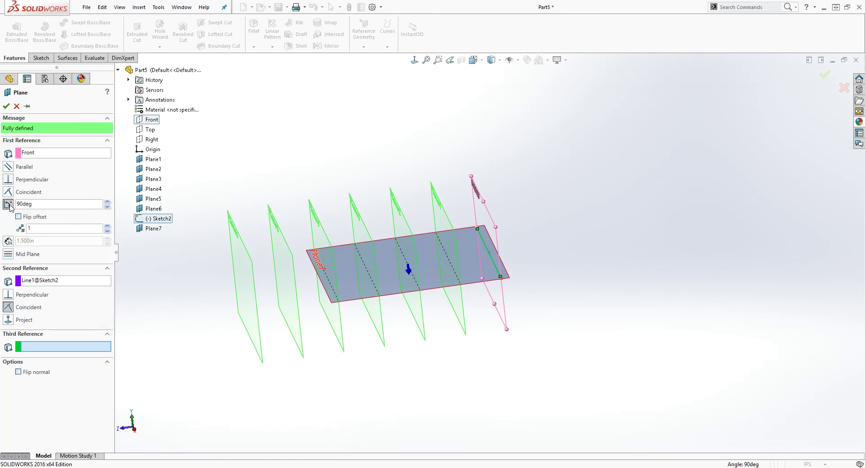
left_click(107, 202)
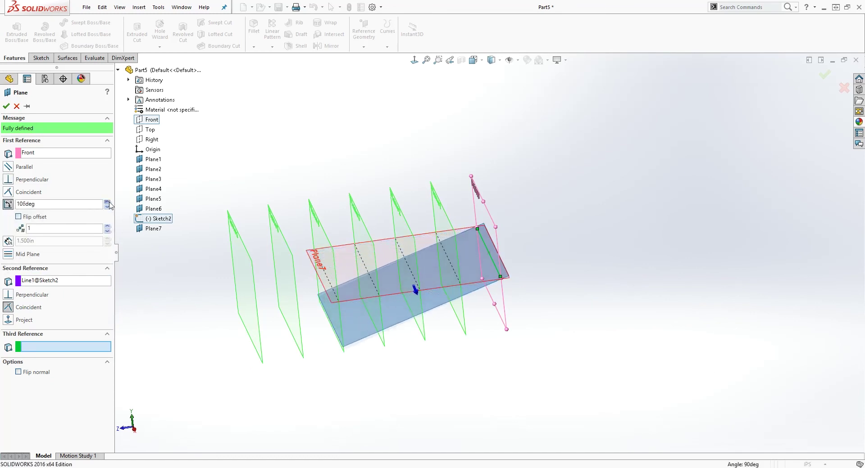
left_click(108, 203)
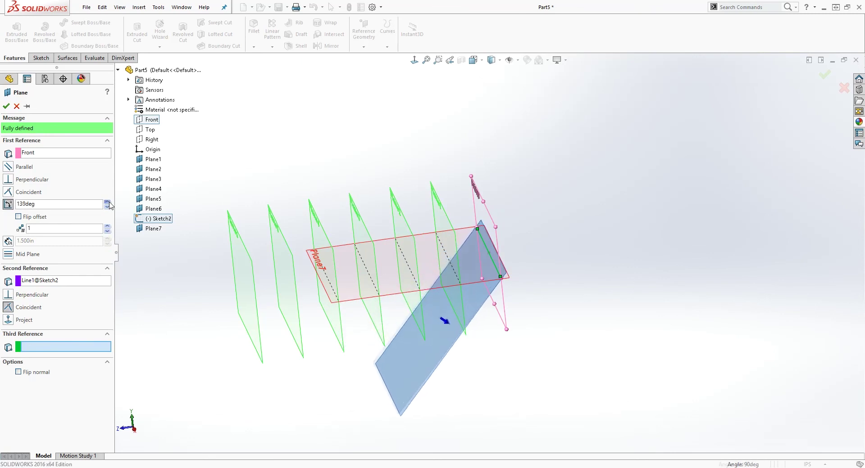
left_click(19, 216)
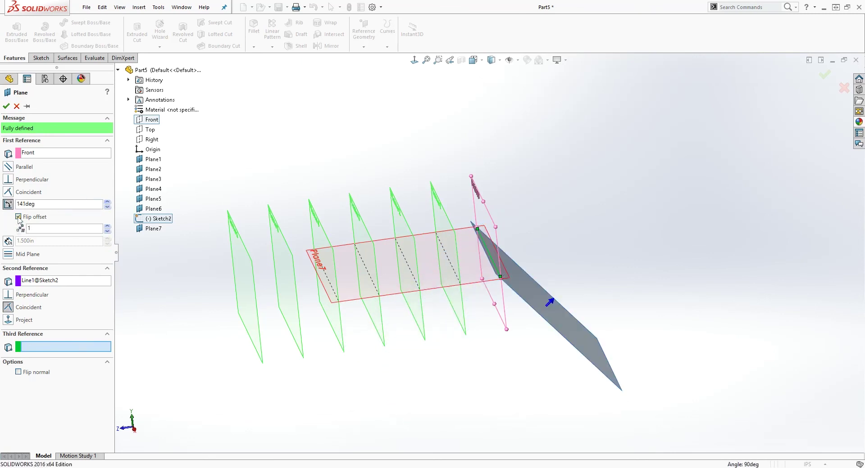
left_click(108, 202)
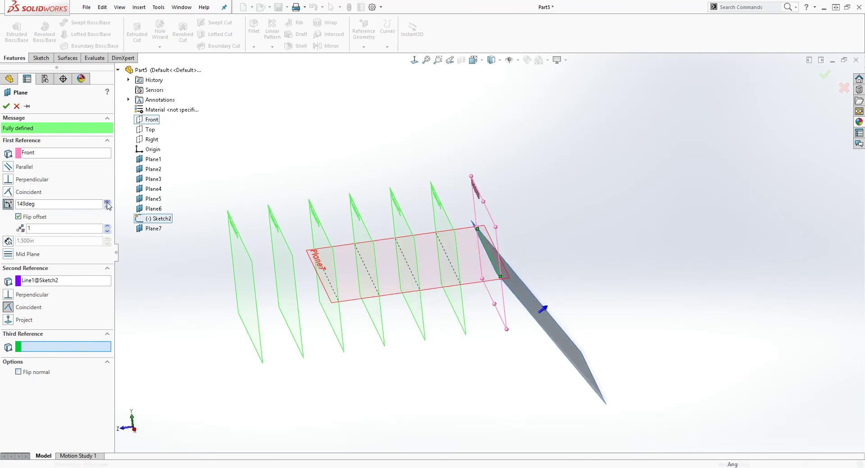
left_click(108, 203)
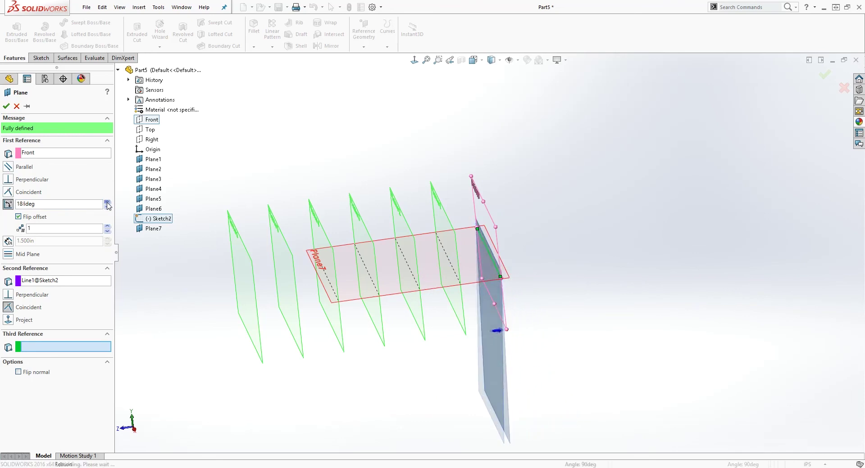
left_click(107, 202)
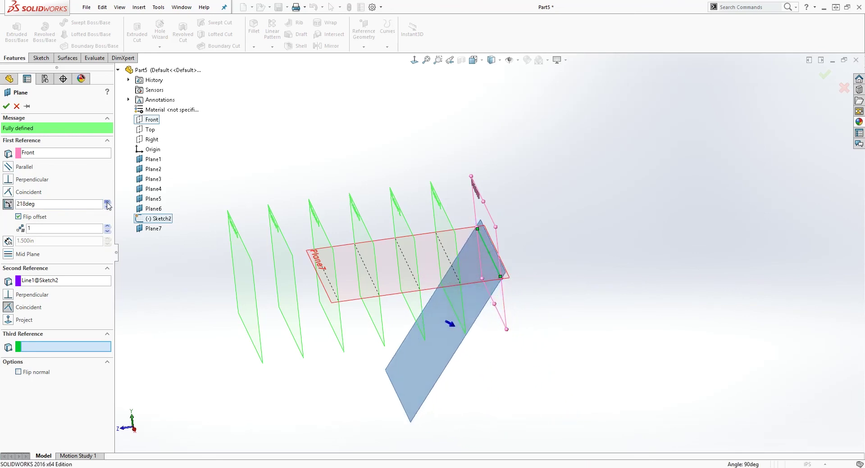
left_click(108, 202)
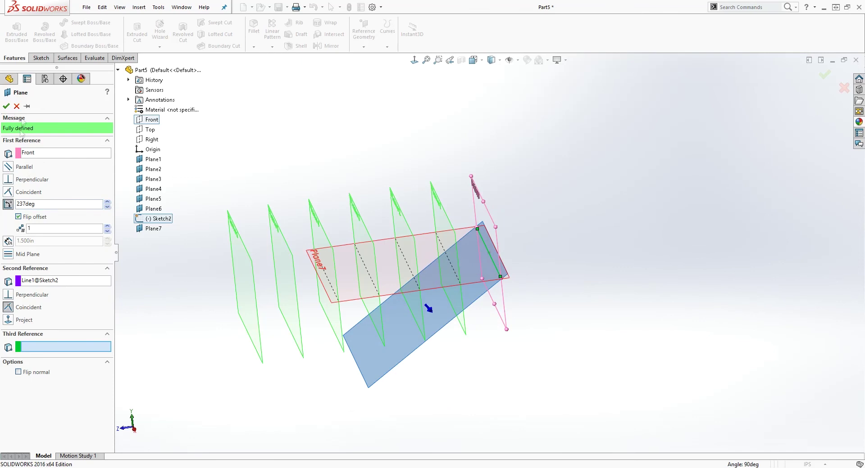
left_click(6, 107)
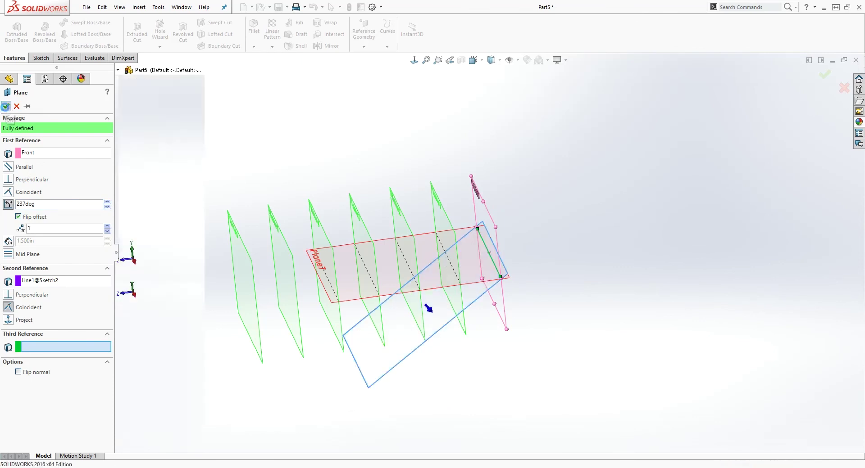
scroll(383, 279, "up", 5)
middle_click_drag(383, 279, 373, 260)
scroll(331, 242, "down", 2)
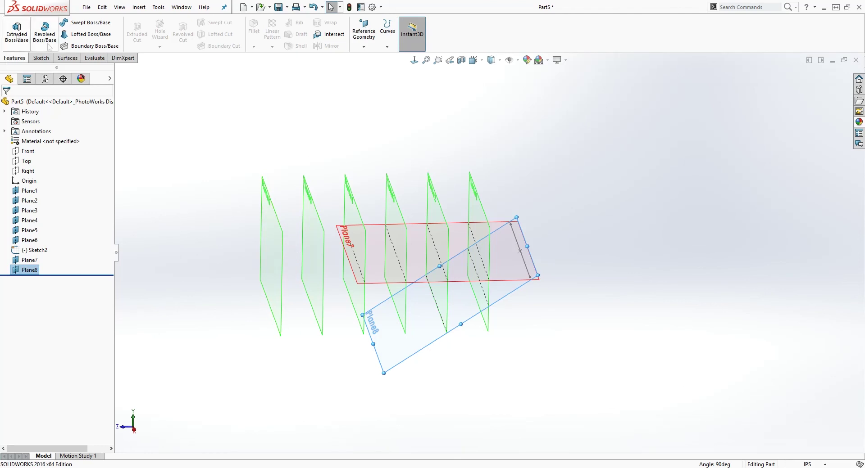
left_click(370, 32)
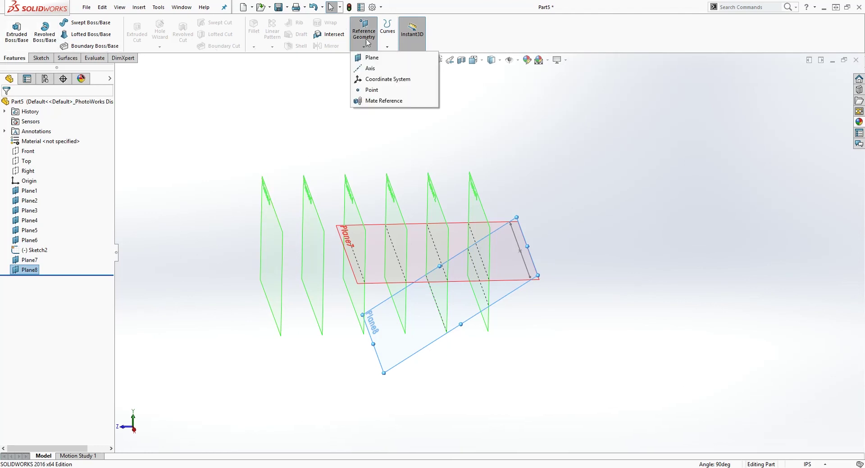
left_click(370, 57)
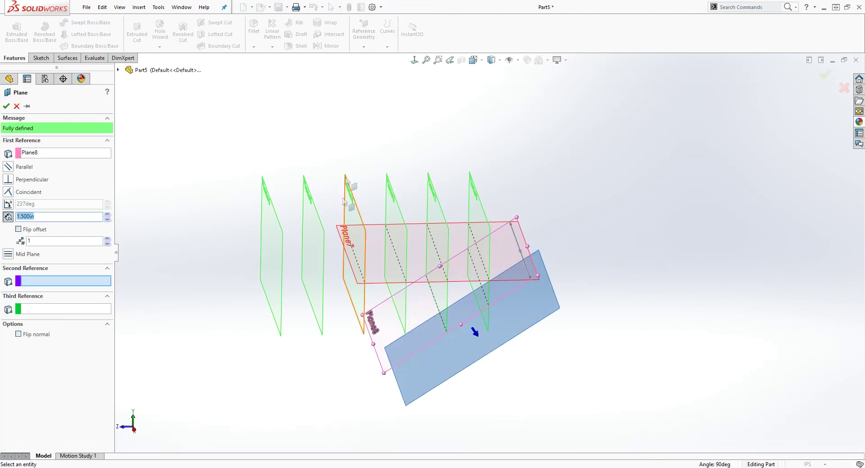
left_click(43, 153)
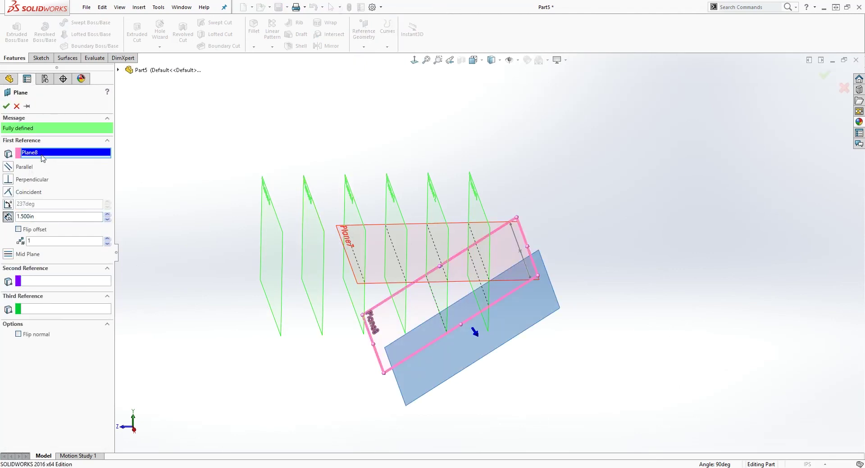
left_click(16, 107)
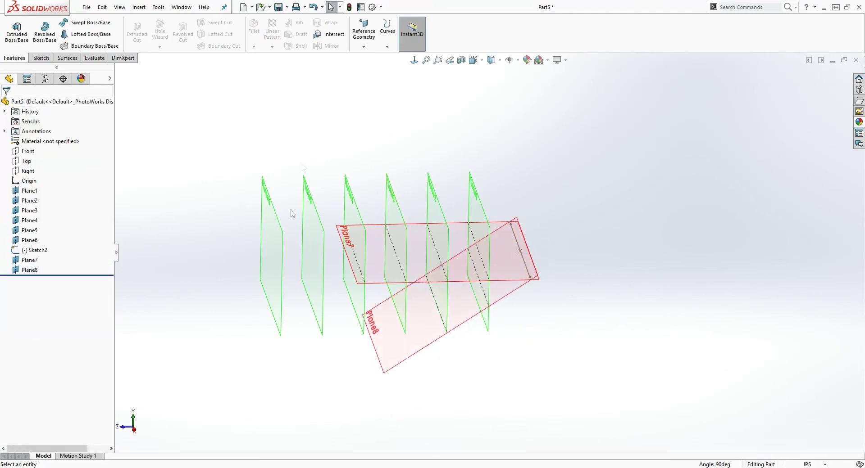
left_click(357, 26)
Create Plane9 as a Mid Plane between Plane5 and Plane6
left_click(373, 58)
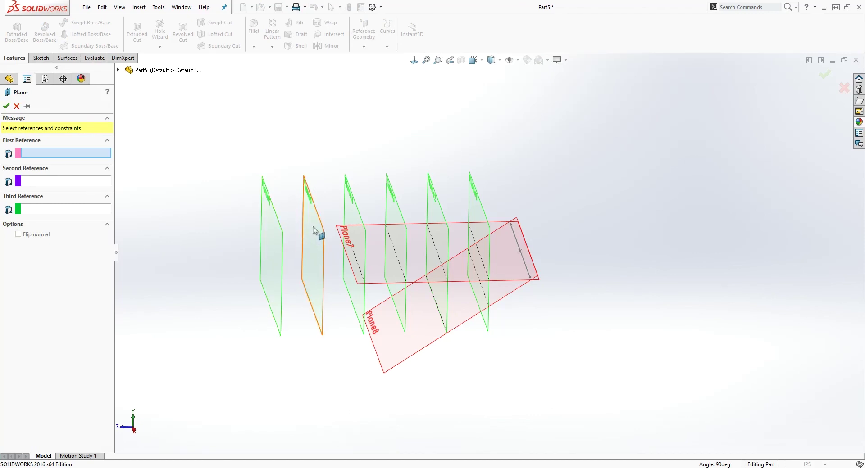
left_click(267, 239)
mouse_move(150, 282)
middle_mouse_down()
mouse_move(182, 301)
mouse_move(181, 294)
mouse_move(162, 290)
middle_mouse_up()
left_click(97, 217)
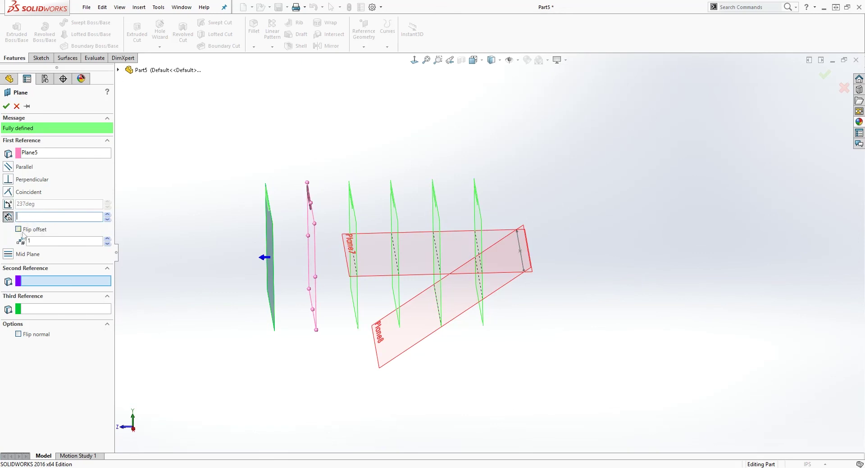
left_click(12, 254)
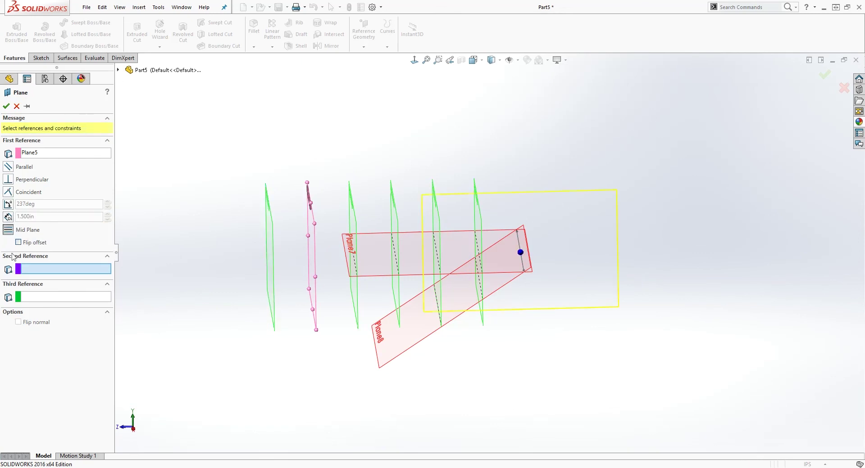
left_click(272, 256)
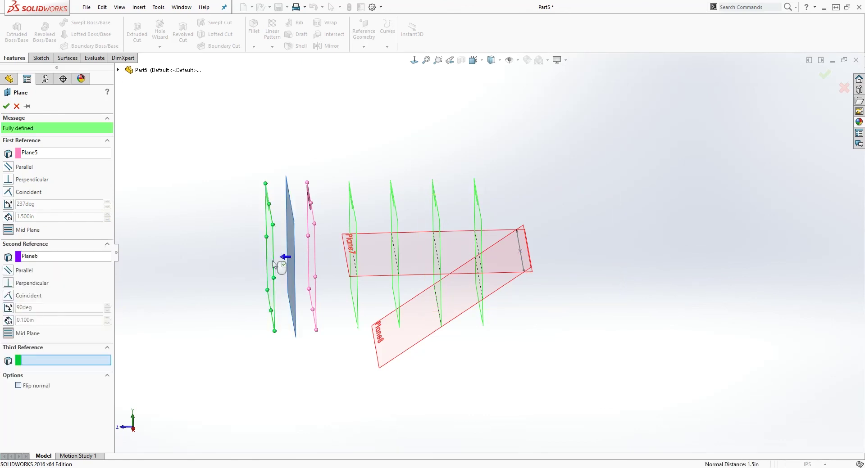
middle_click_drag(303, 326, 318, 365)
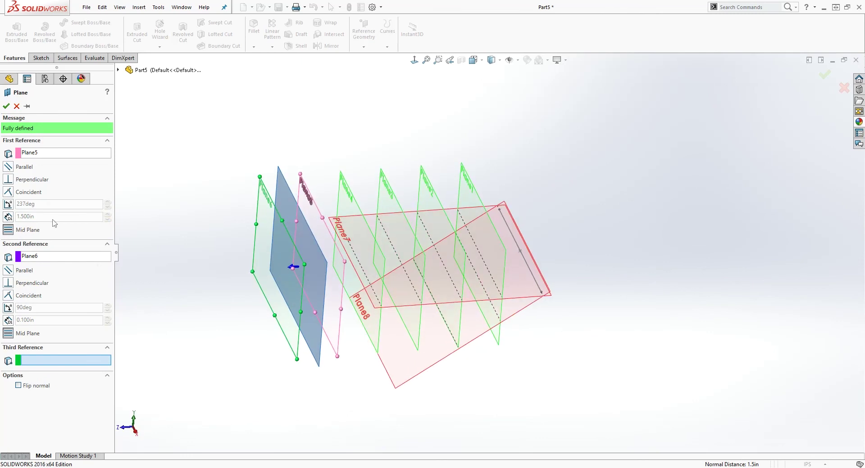
left_click(7, 107)
middle_click_drag(451, 261, 436, 225)
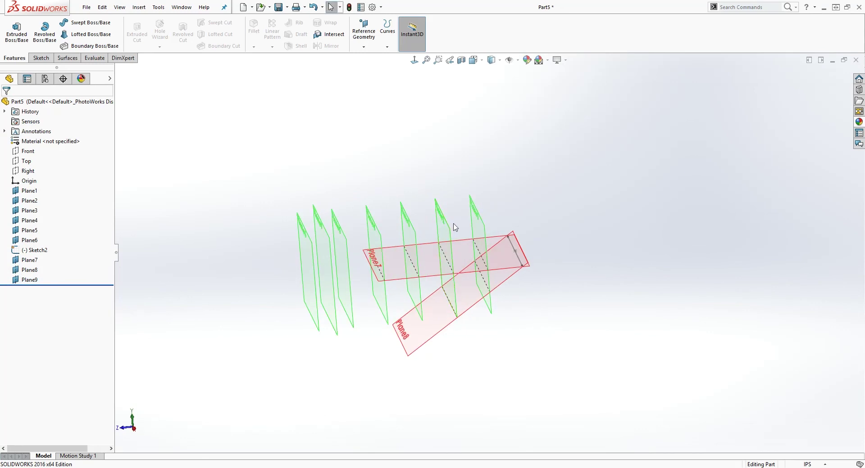